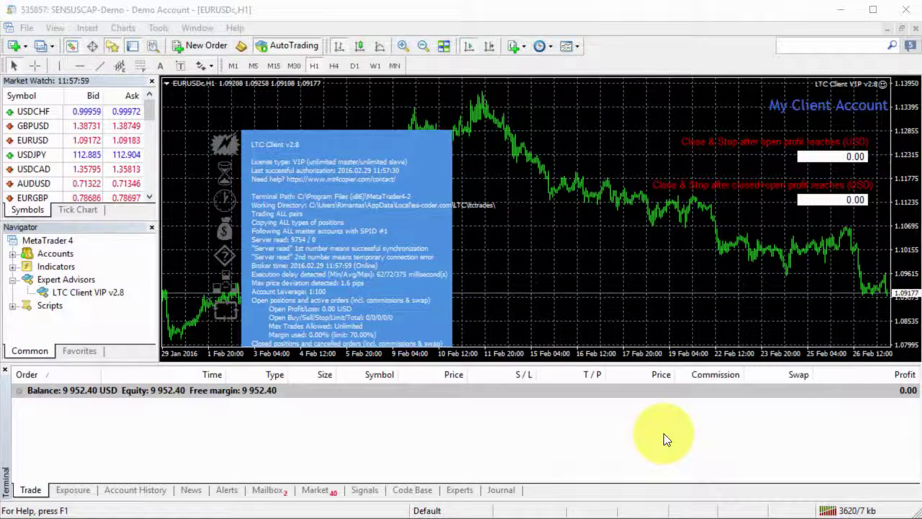
Open the LTC Client EA's properties on the Inputs tab
right_click(529, 263)
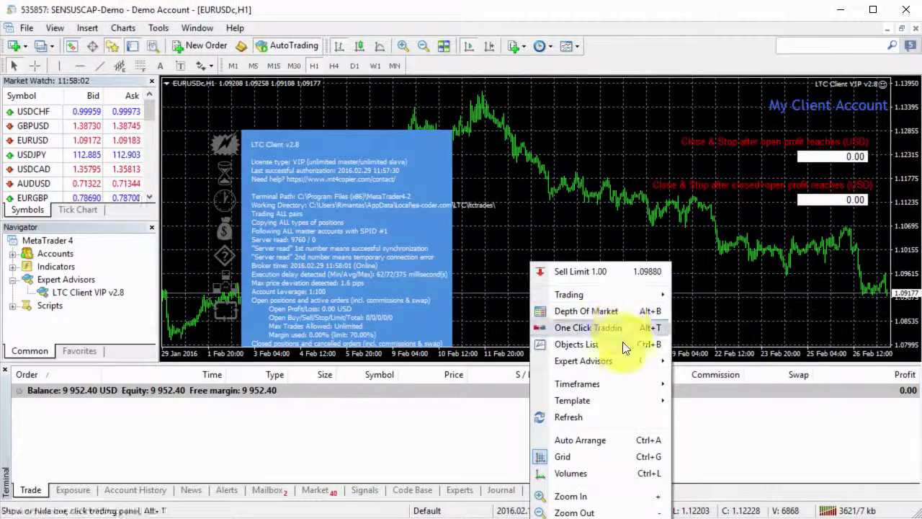
mouse_move(687, 358)
left_click(724, 357)
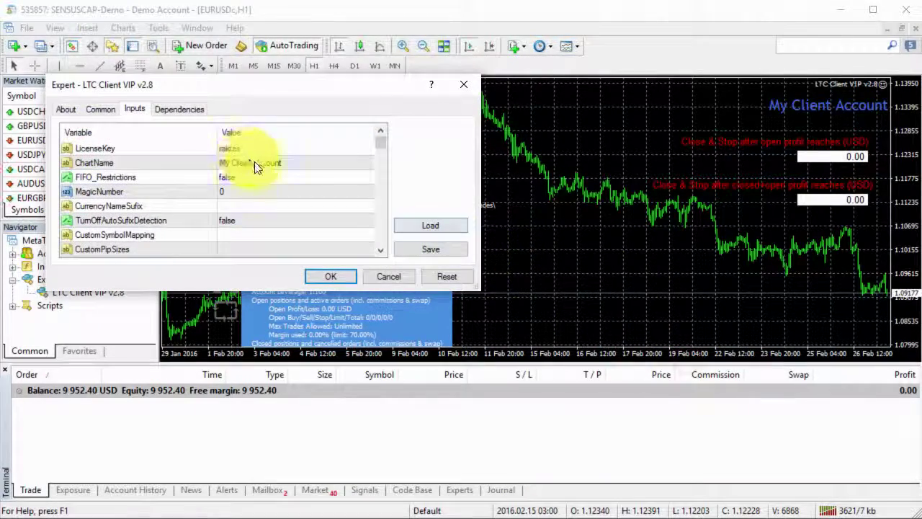
left_click(382, 233)
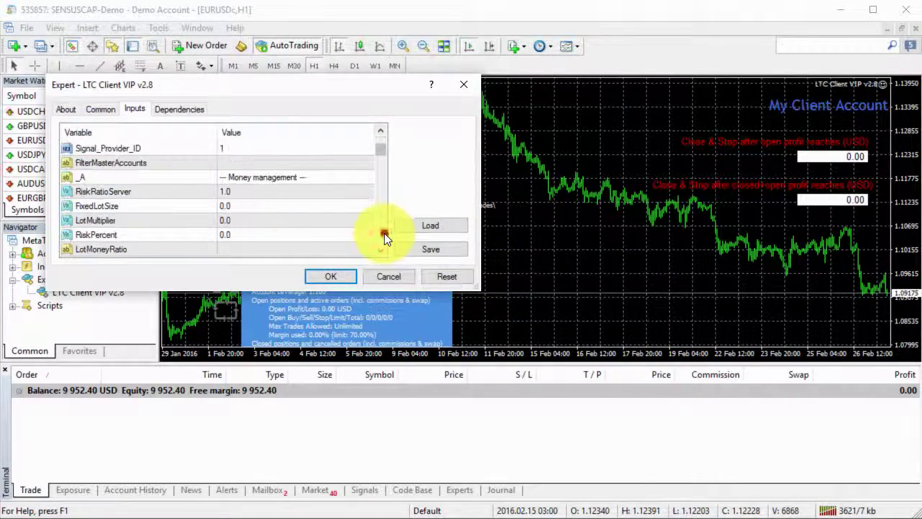
left_click(383, 233)
left_click(383, 233)
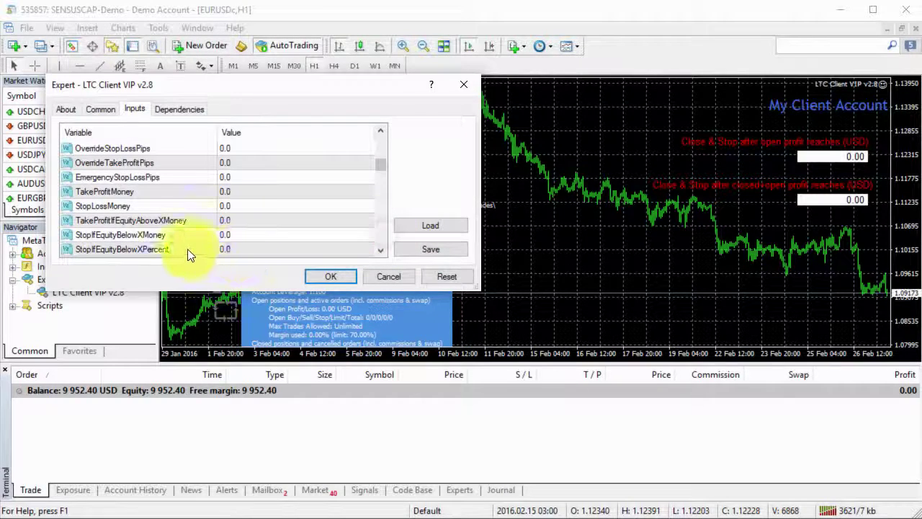
Set StopIfEquityBelowXMoney to 9000, apply it, and enlarge the chart to show the EA panel
left_click(133, 236)
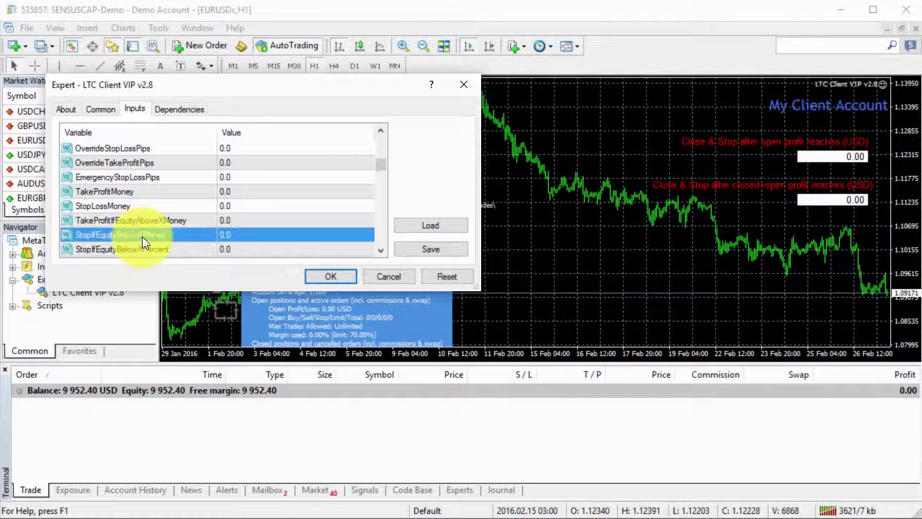
left_click(96, 250)
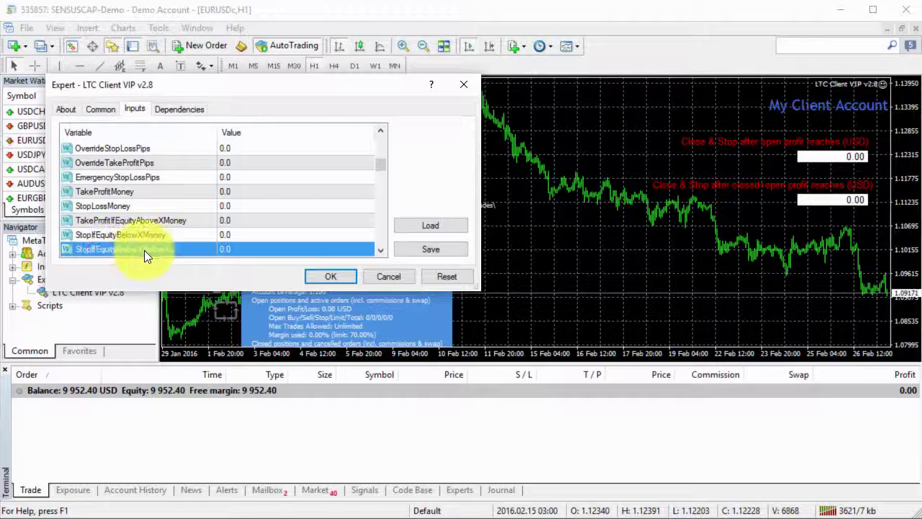
left_click(208, 238)
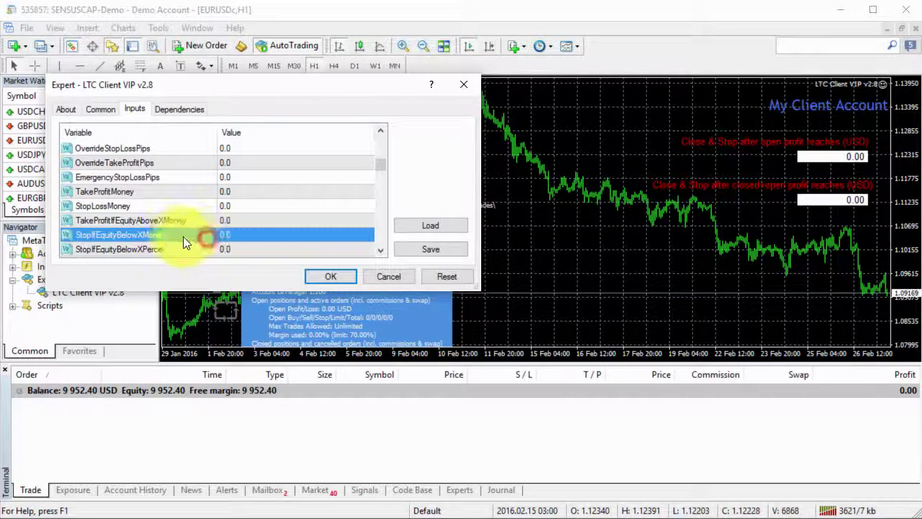
left_click(252, 233)
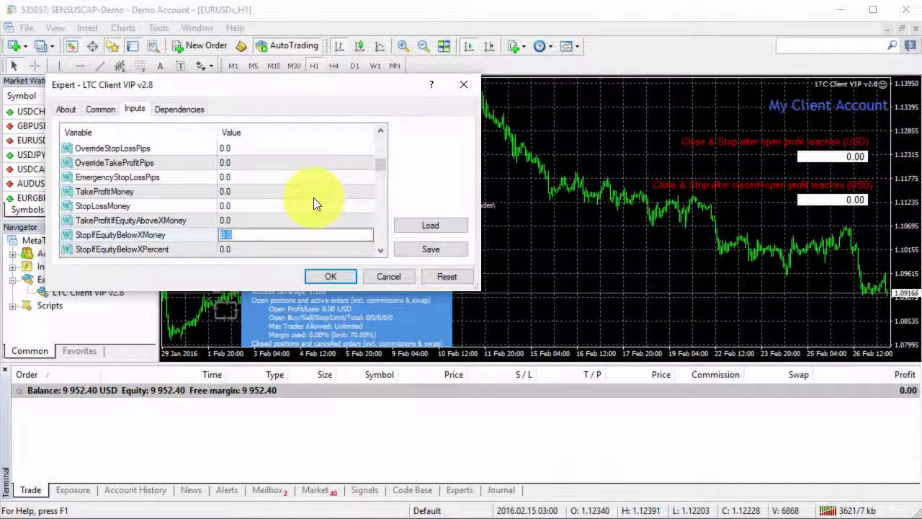
type("9000")
key("Return")
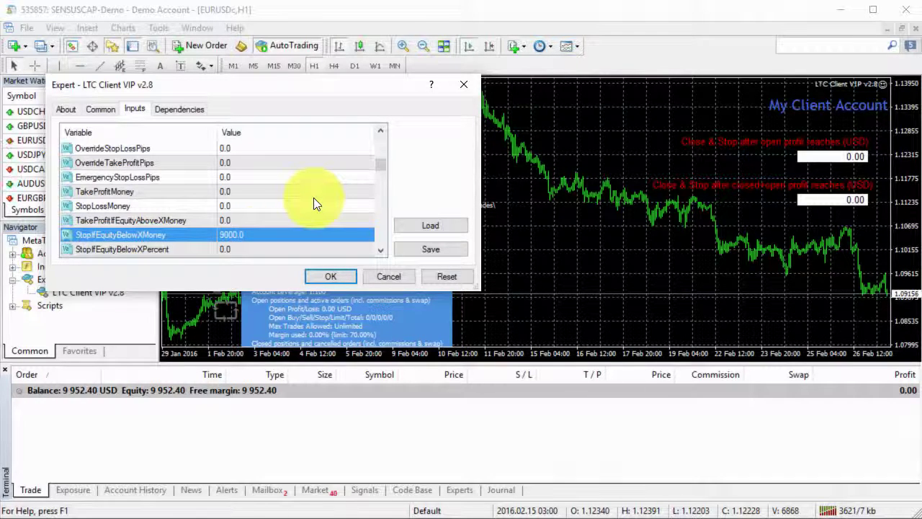
left_click(331, 276)
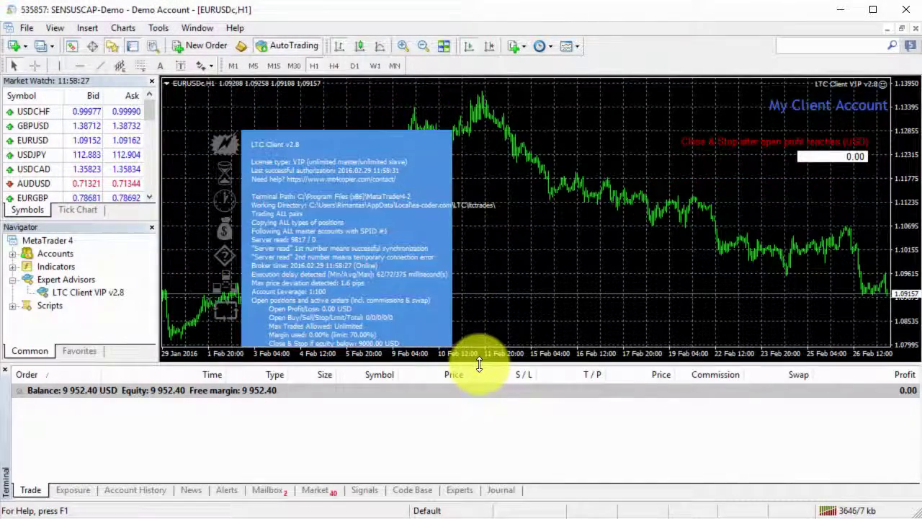
left_click_drag(479, 364, 479, 377)
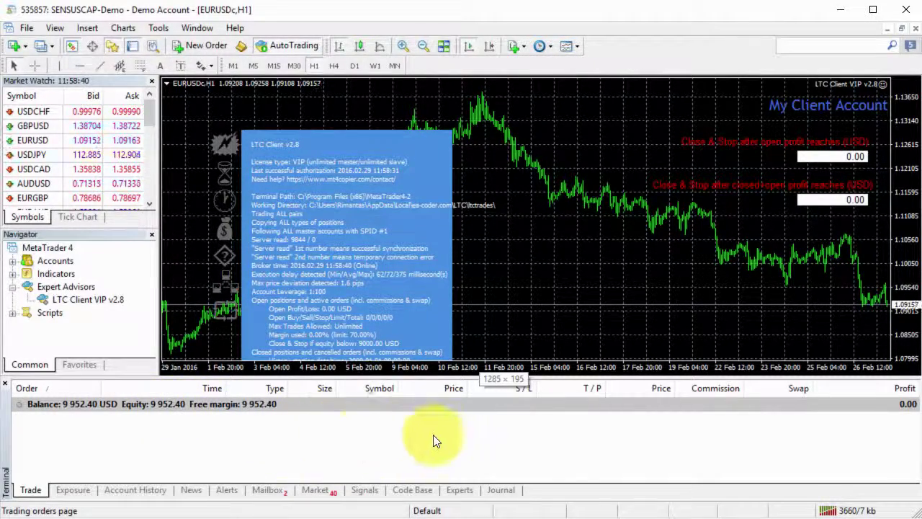
Buy 1 lot of EURUSD on the master FXCM terminal, then return to the client terminal
key("alt+Tab")
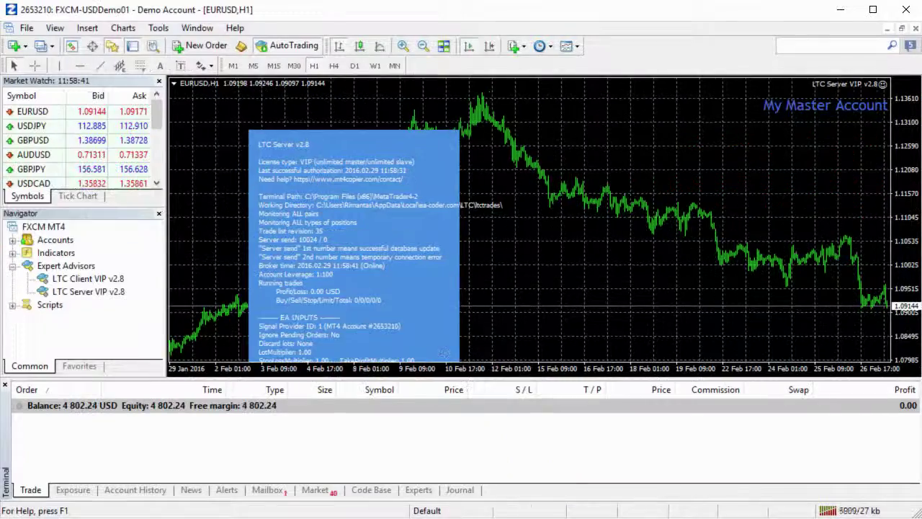
left_click(194, 48)
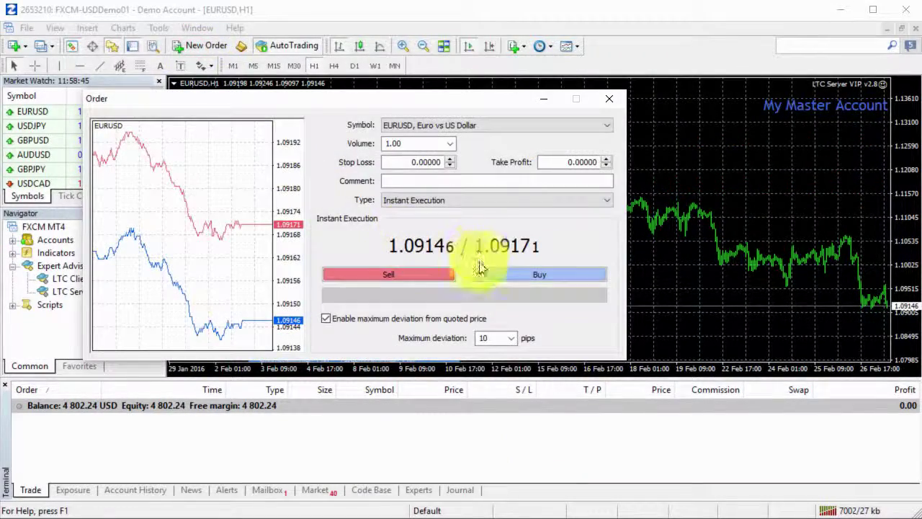
left_click(488, 275)
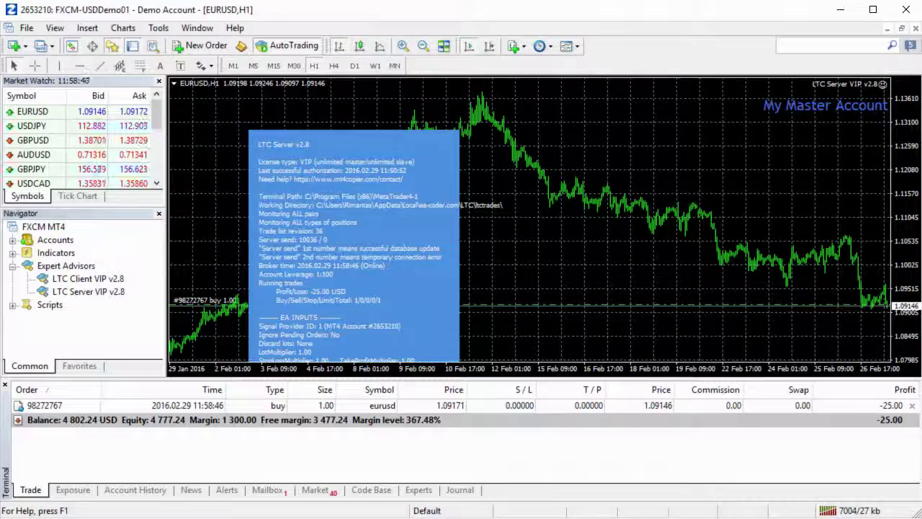
key("alt+Tab")
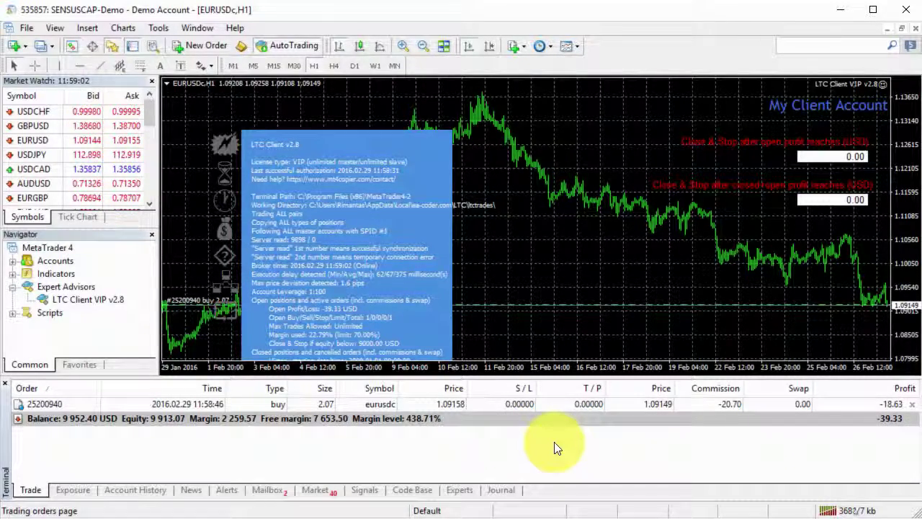
Change the LTC Client EA's StopIfEquityBelowXMoney from 9000 to 9910 and apply it
right_click(518, 261)
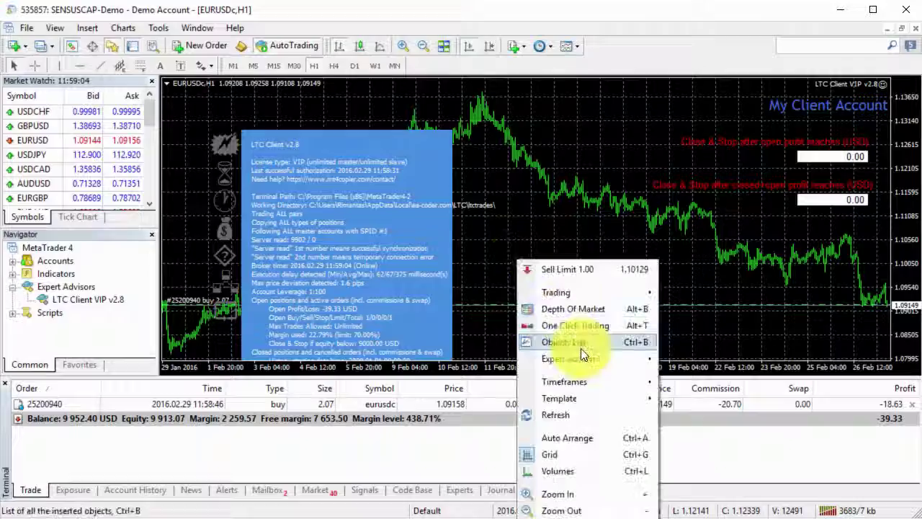
left_click(590, 358)
left_click(685, 367)
left_click(381, 231)
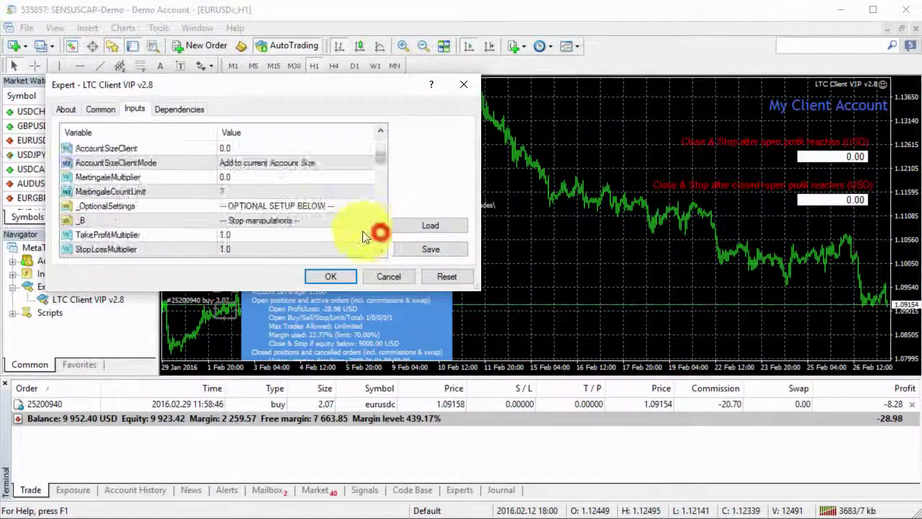
left_click(382, 232)
double_click(328, 235)
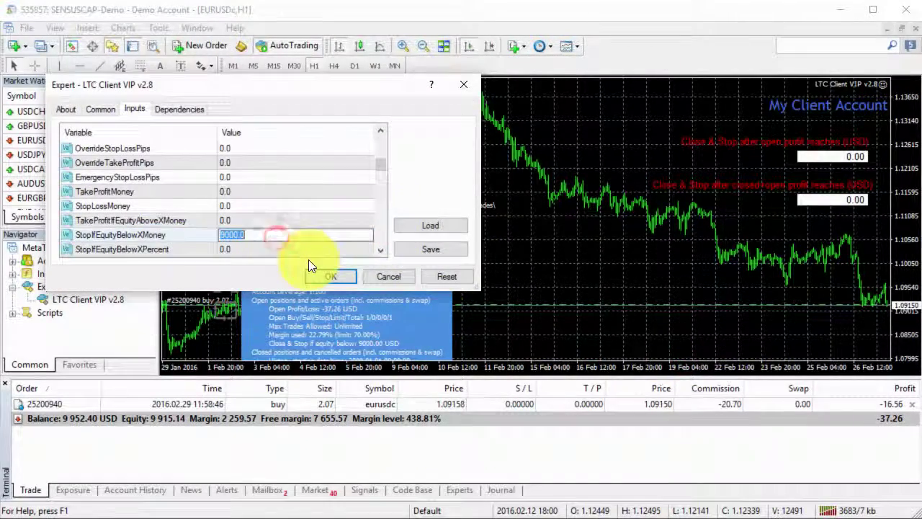
key("Home")
key("Right")
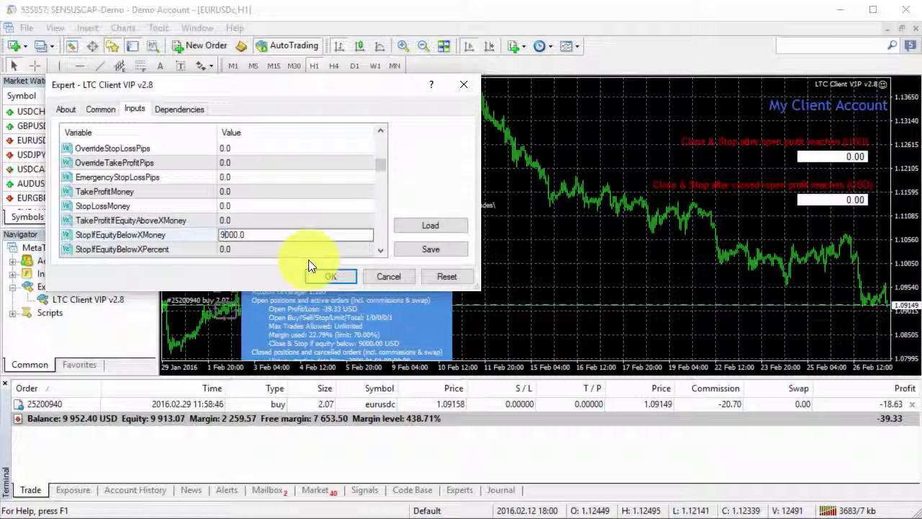
key("Delete")
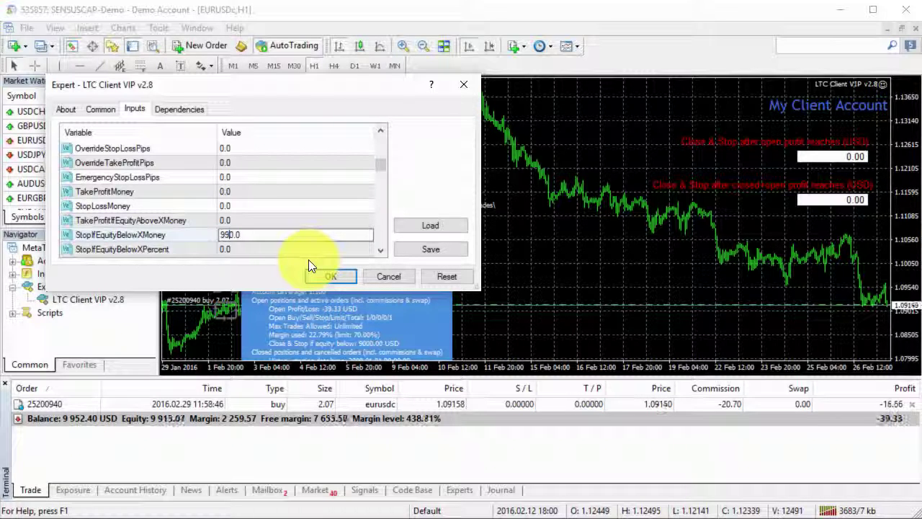
key("Return")
left_click(328, 276)
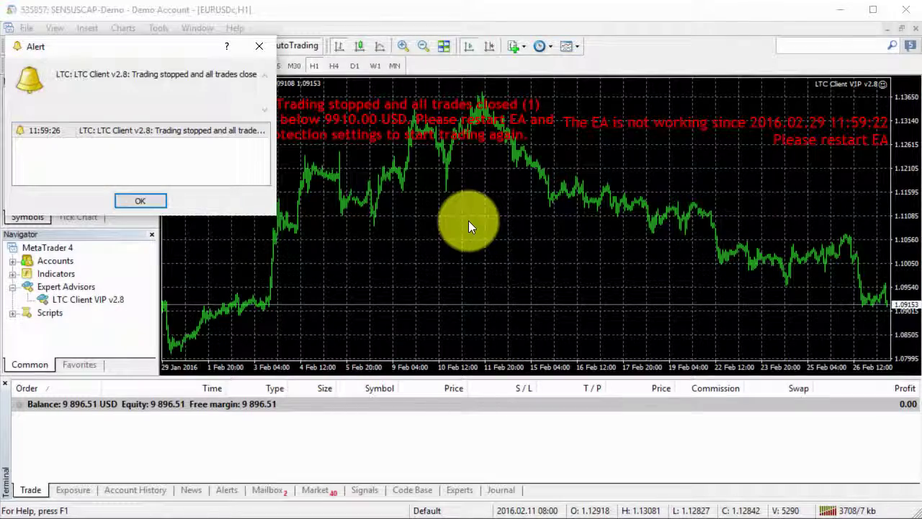
Move the trading-stopped alert to the chart centre, then dismiss it
left_click_drag(162, 56, 522, 278)
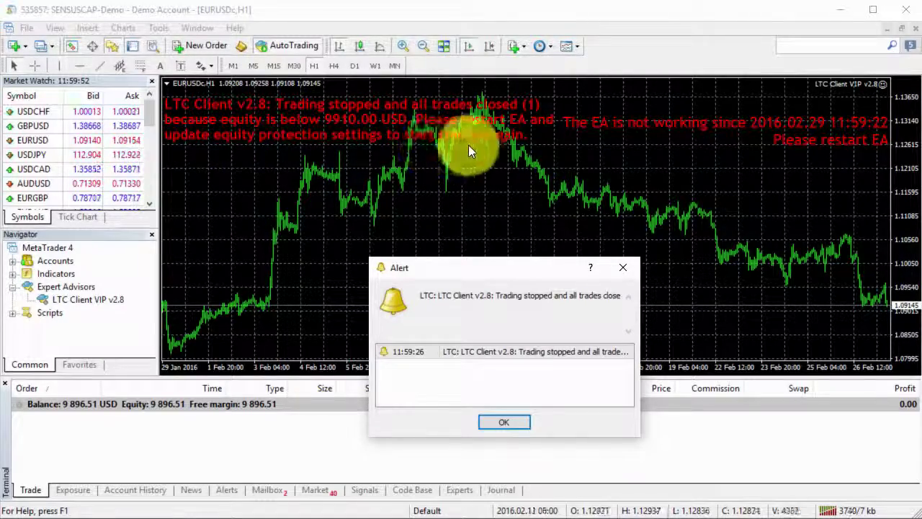
left_click(510, 424)
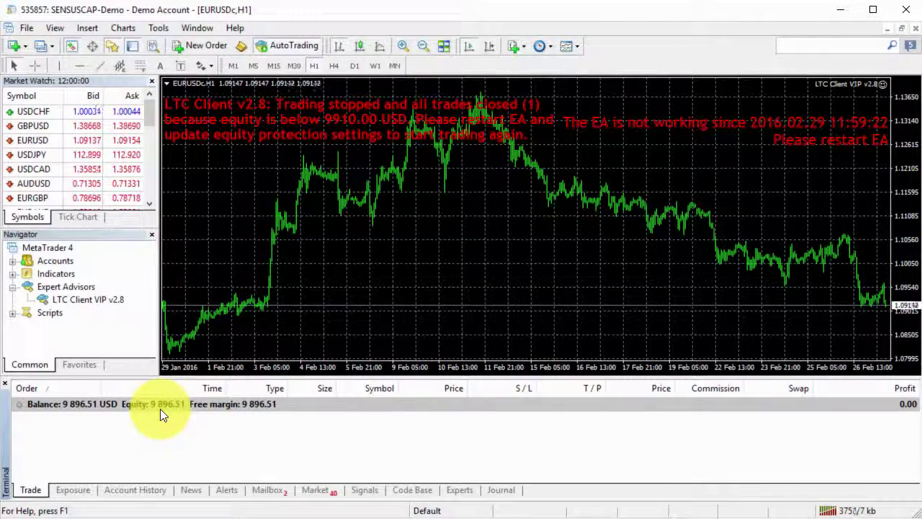
Compute 9910 minus 9896 = 14 in Calculator, then close it
key("XF86Calculator")
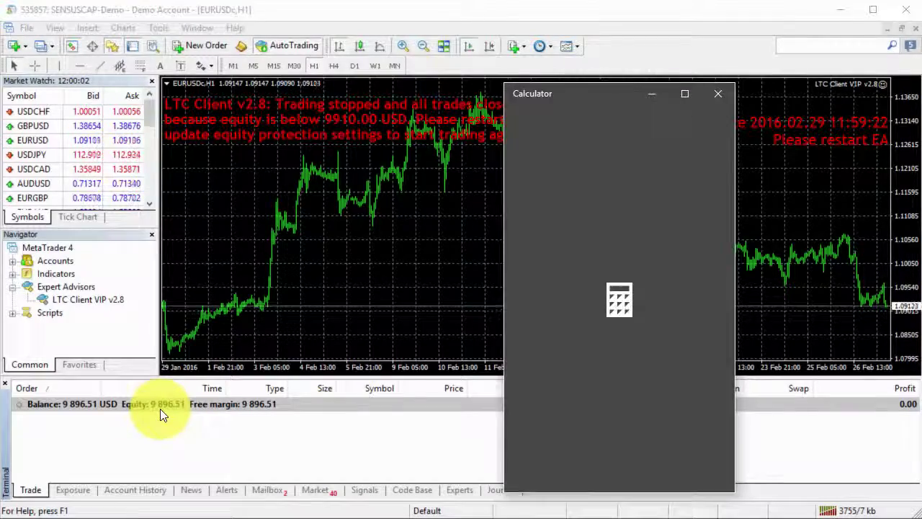
type("9910")
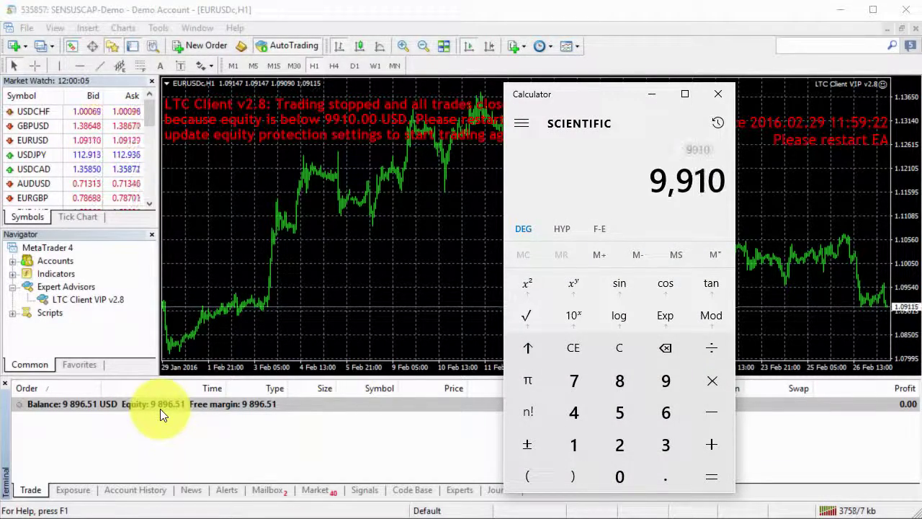
type("9896")
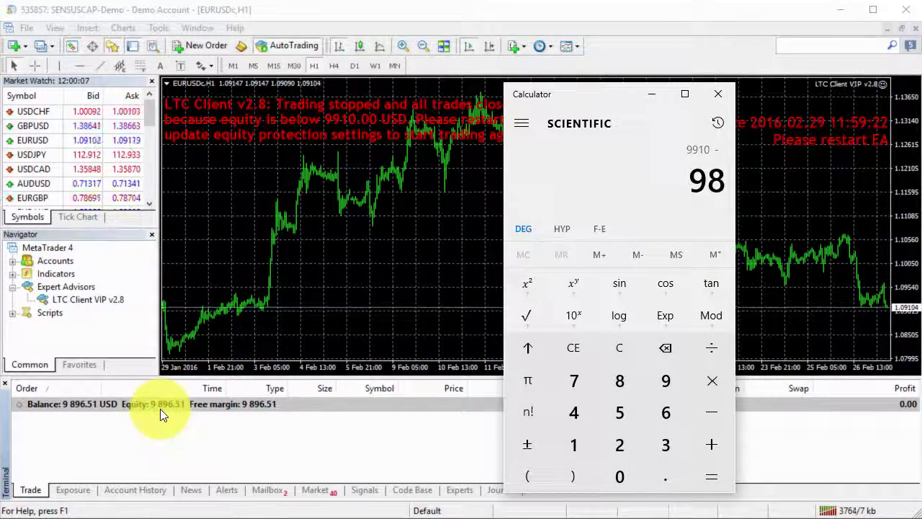
key("Return")
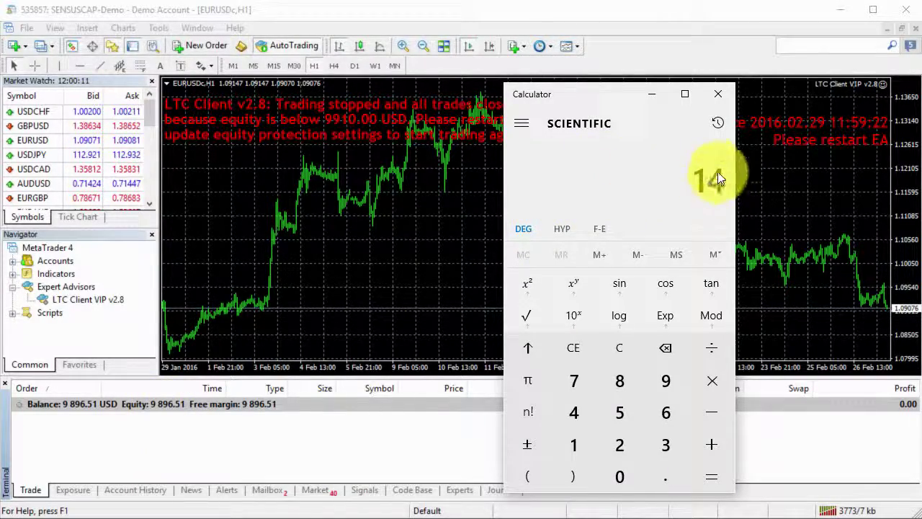
left_click(719, 94)
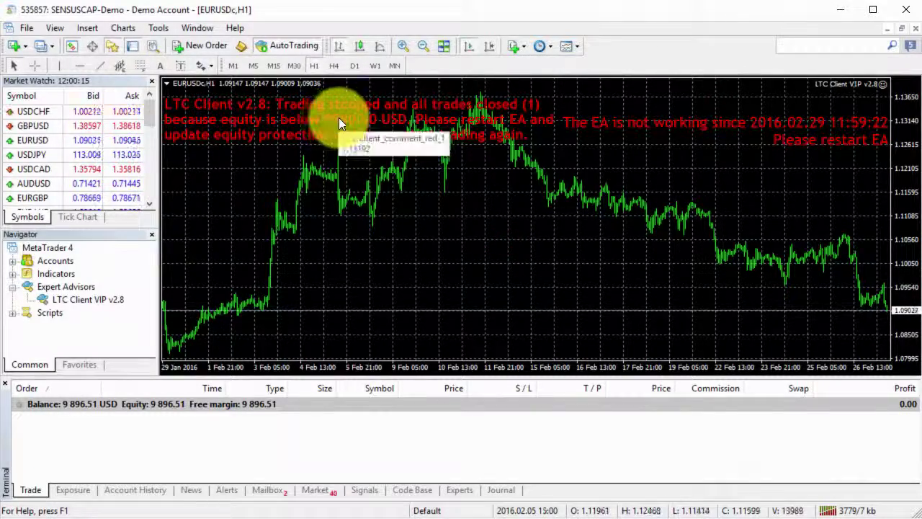
left_click(114, 492)
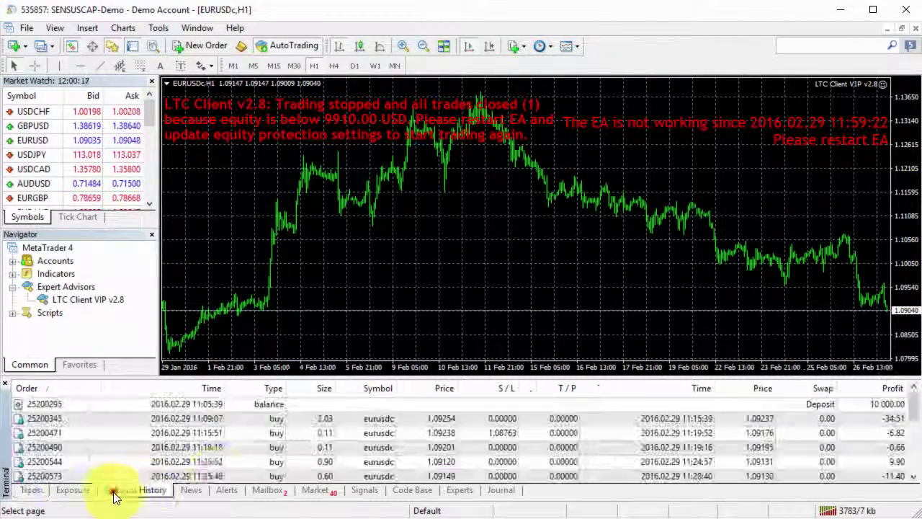
left_click(454, 450)
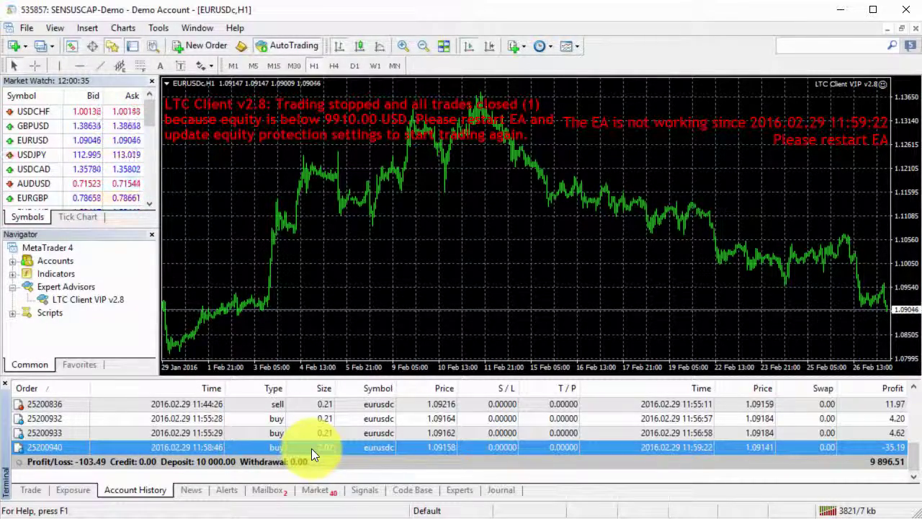
left_click(33, 490)
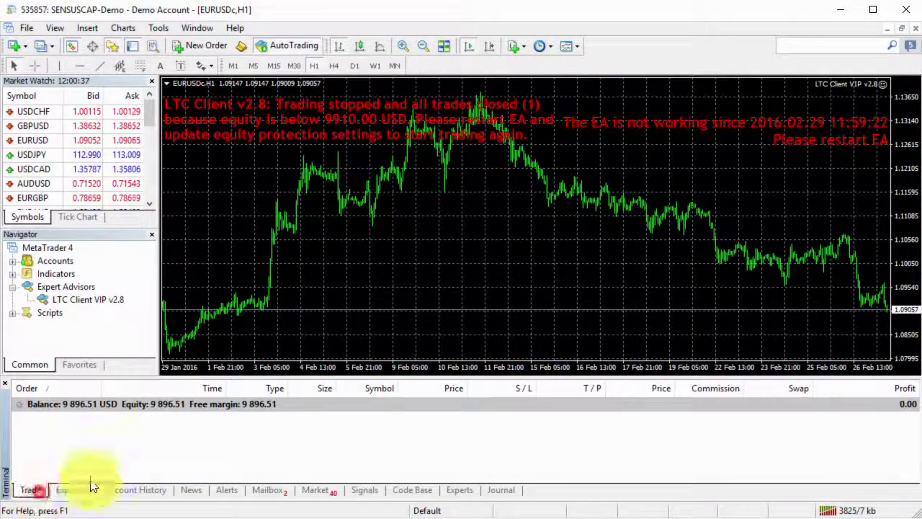
left_click(295, 436)
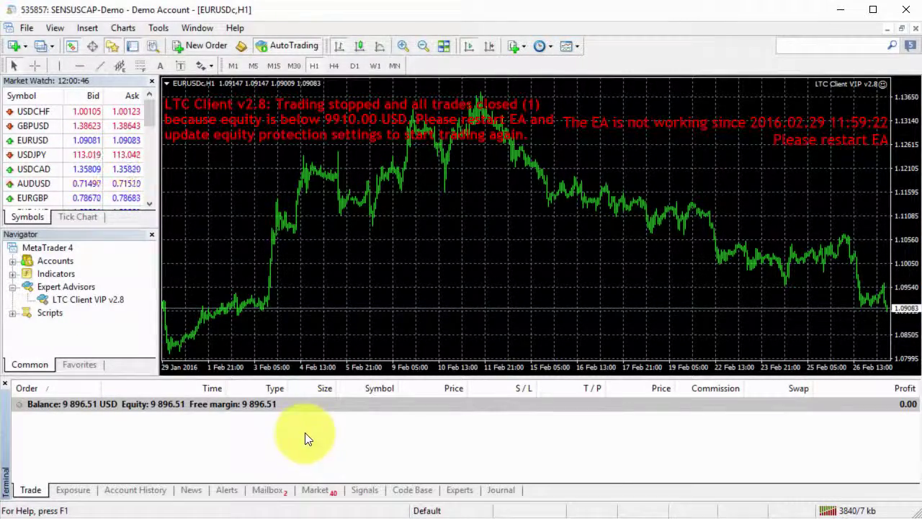
Reload the LTC Client EA from its properties and dismiss the new trading-stopped alert
right_click(474, 265)
mouse_move(609, 358)
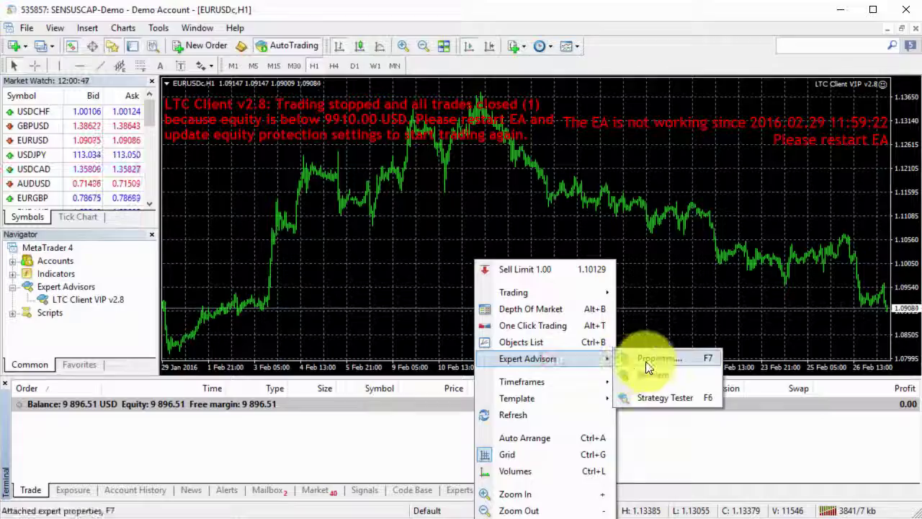
left_click(645, 361)
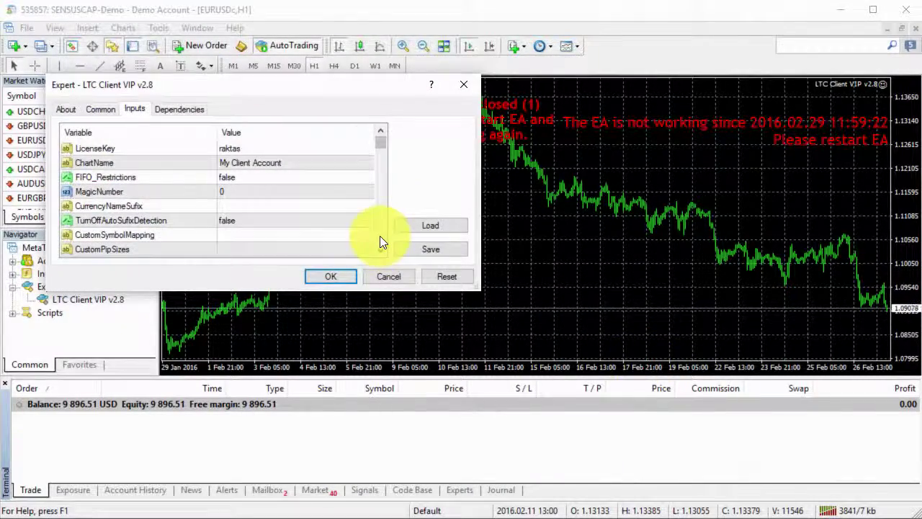
left_click(379, 236)
left_click(380, 235)
left_click(261, 236)
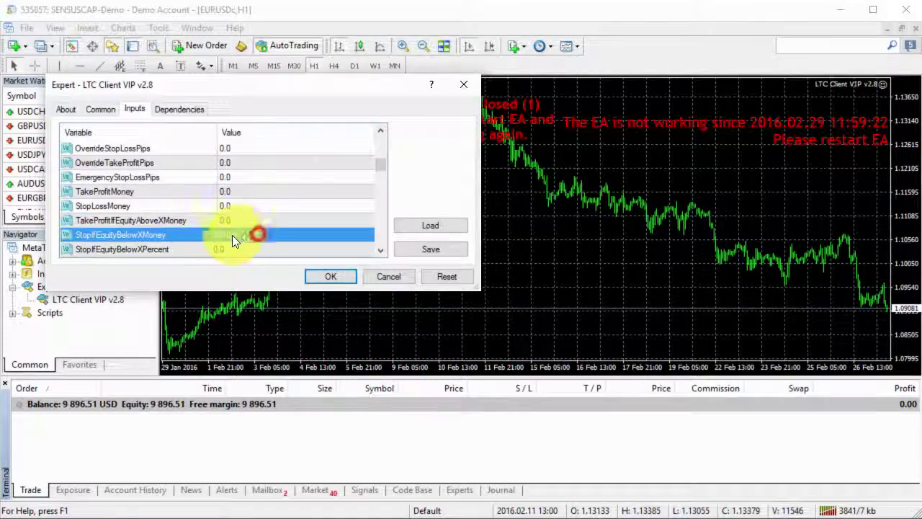
type("9800")
left_click(317, 276)
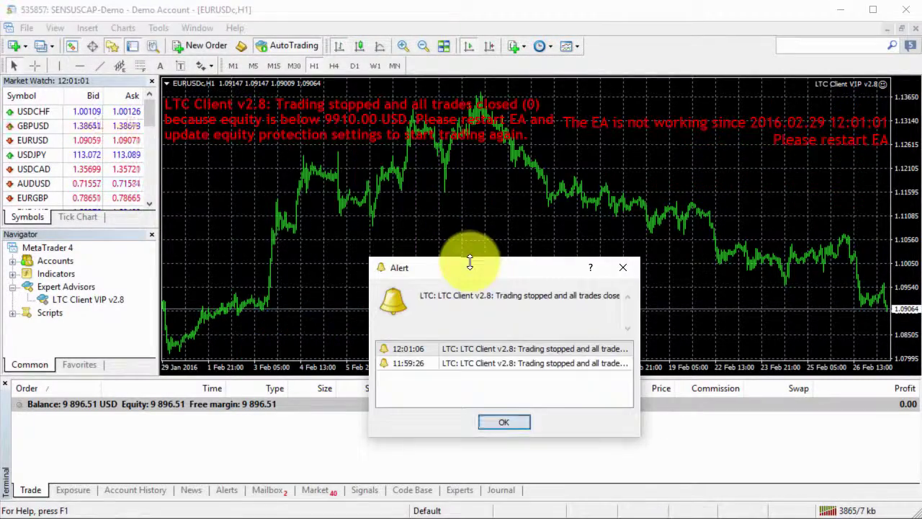
left_click(504, 422)
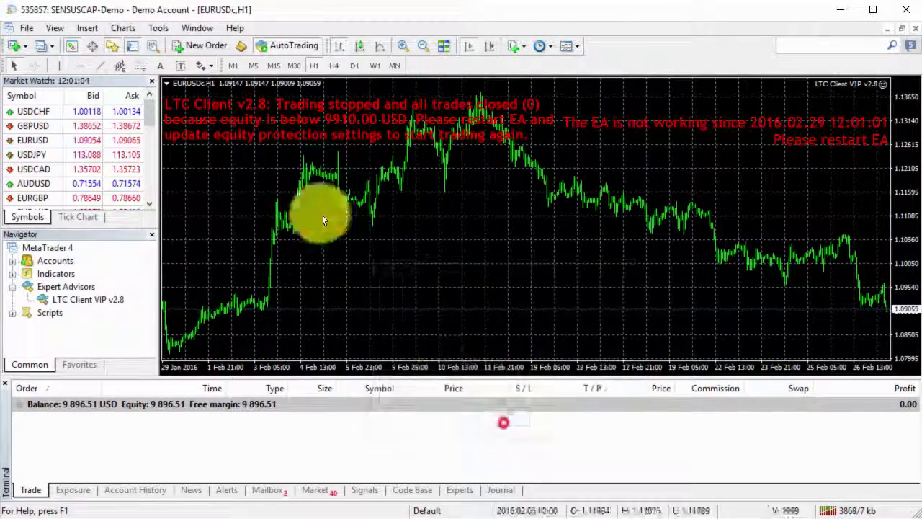
Lower the LTC Client EA's StopIfEquityBelowXMoney to 9850 and apply it
right_click(392, 231)
mouse_move(475, 328)
left_click(569, 328)
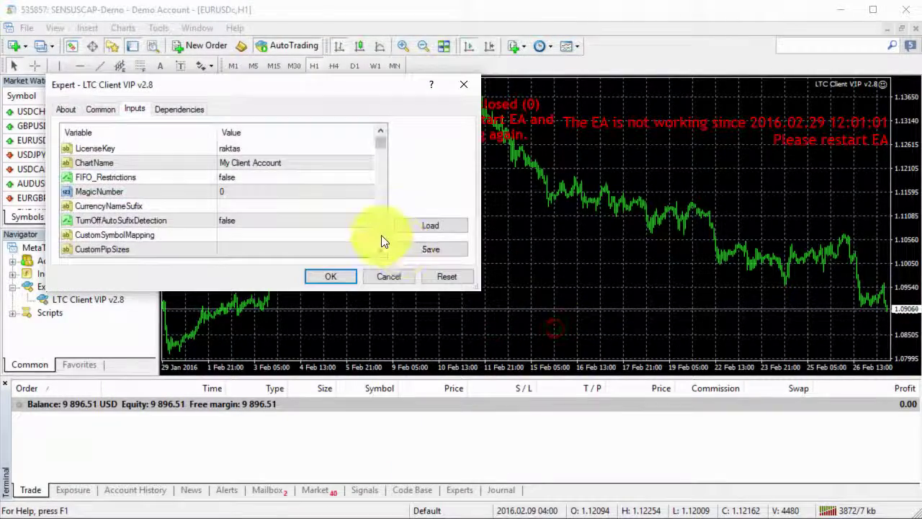
left_click(381, 236)
left_click(381, 235)
left_click(232, 236)
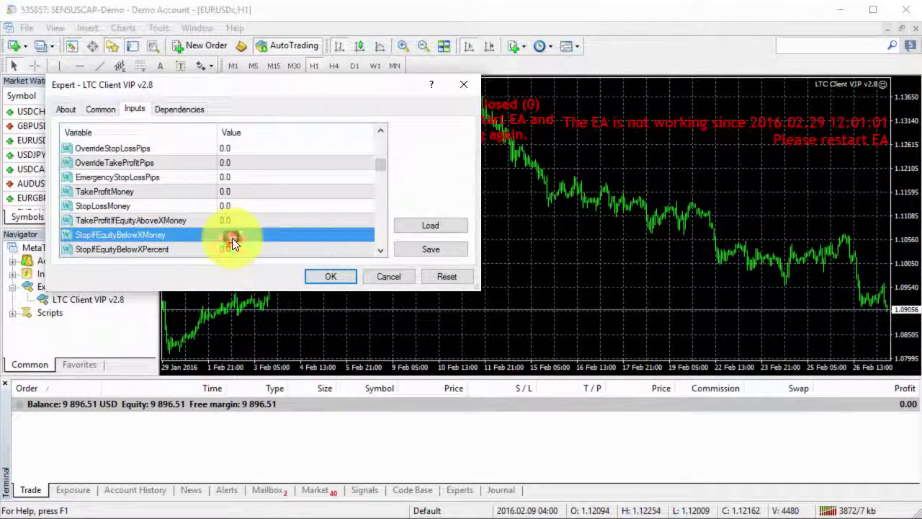
left_click(232, 235)
type("991")
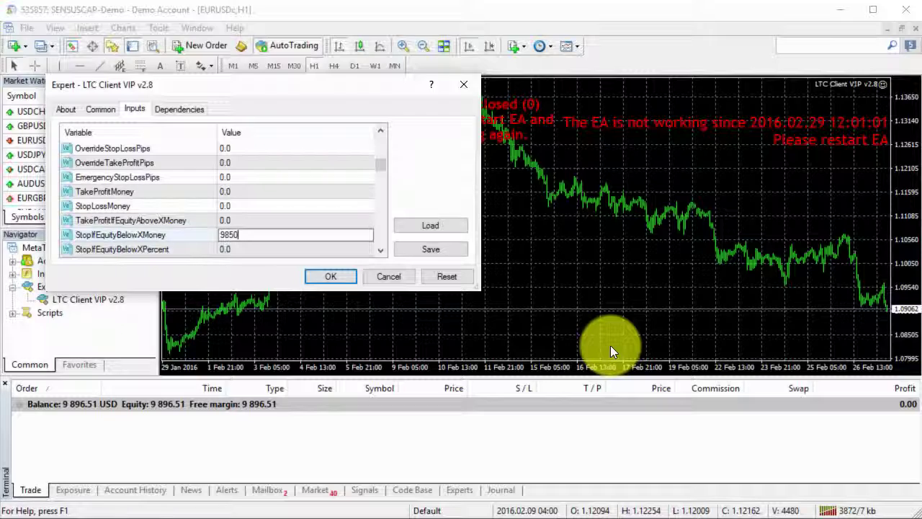
key("Return")
left_click(336, 276)
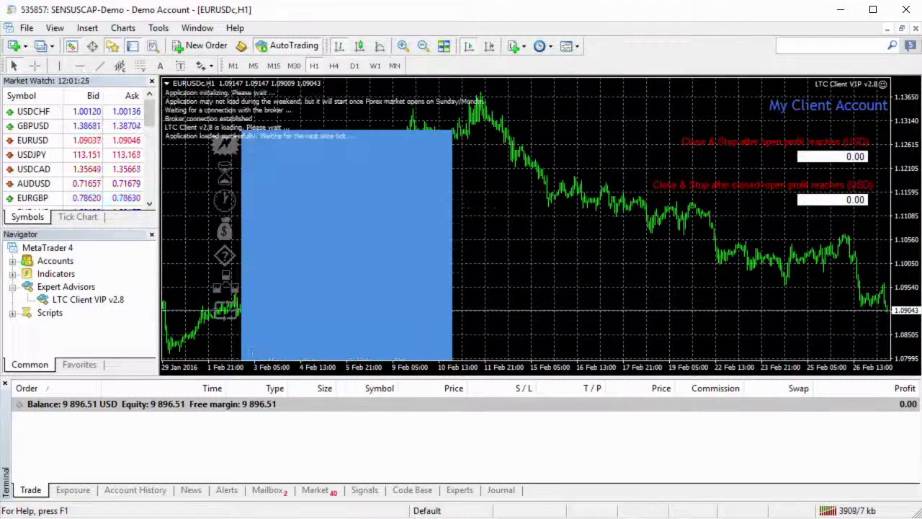
On the master terminal, repeatedly try a 1.00-lot EURUSD buy, dismissing Off quotes and Invalid prices errors
key("alt+Tab")
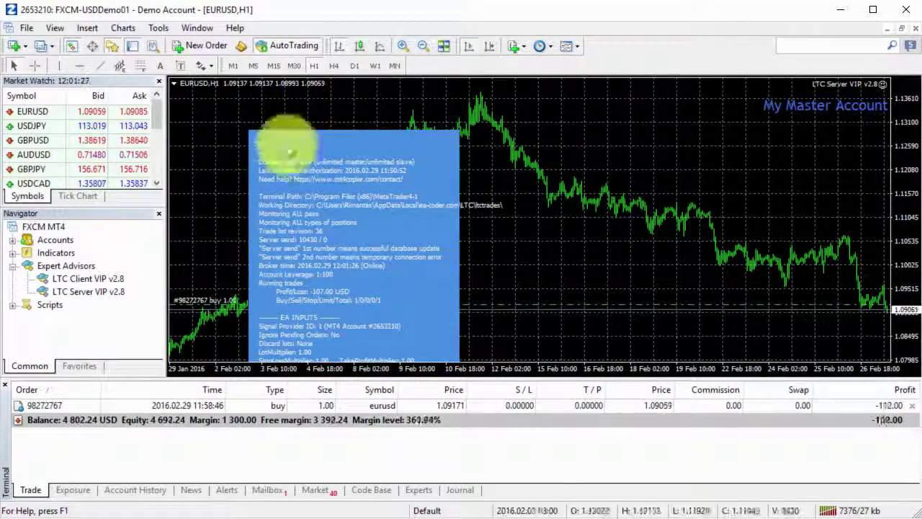
left_click(207, 45)
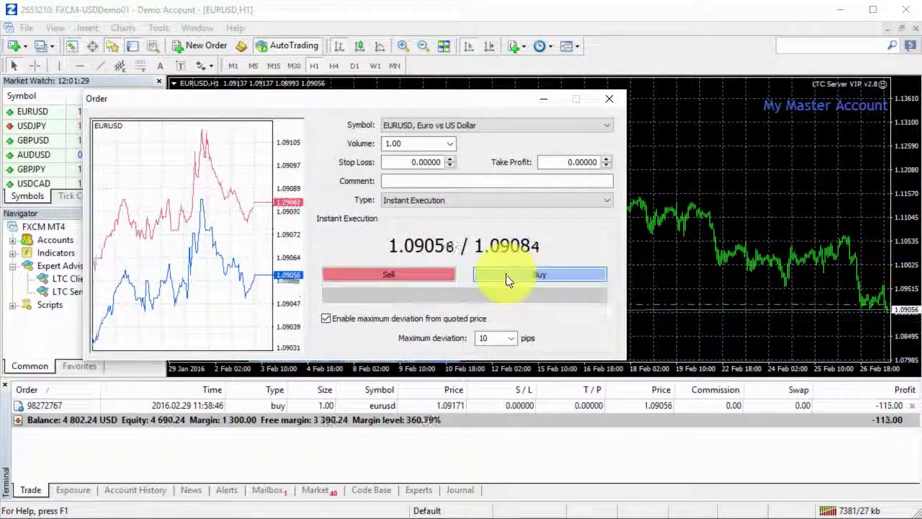
left_click(516, 277)
left_click(422, 311)
left_click(526, 276)
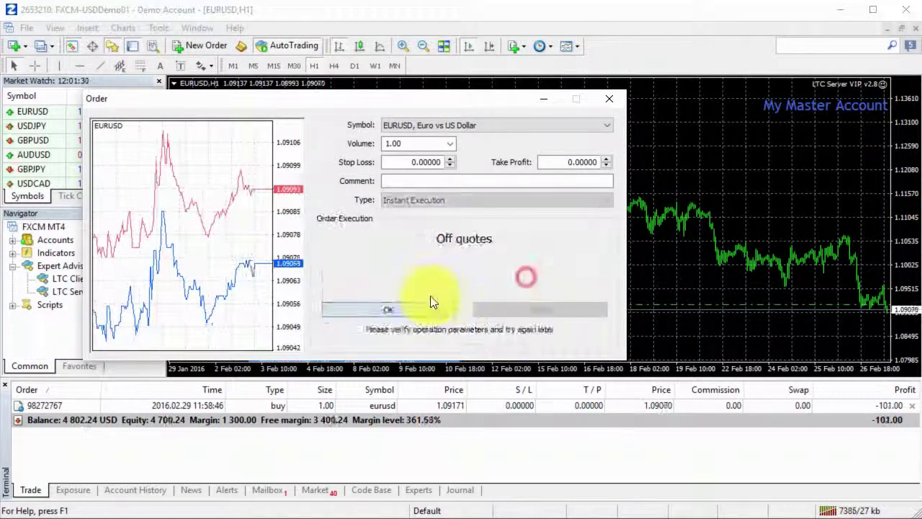
left_click(422, 309)
left_click(507, 278)
left_click(434, 310)
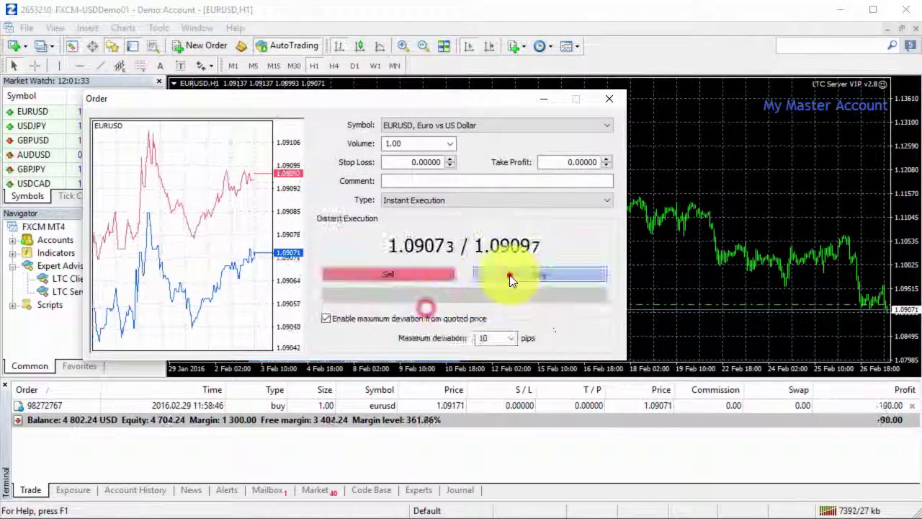
left_click(510, 275)
left_click(434, 308)
left_click(496, 280)
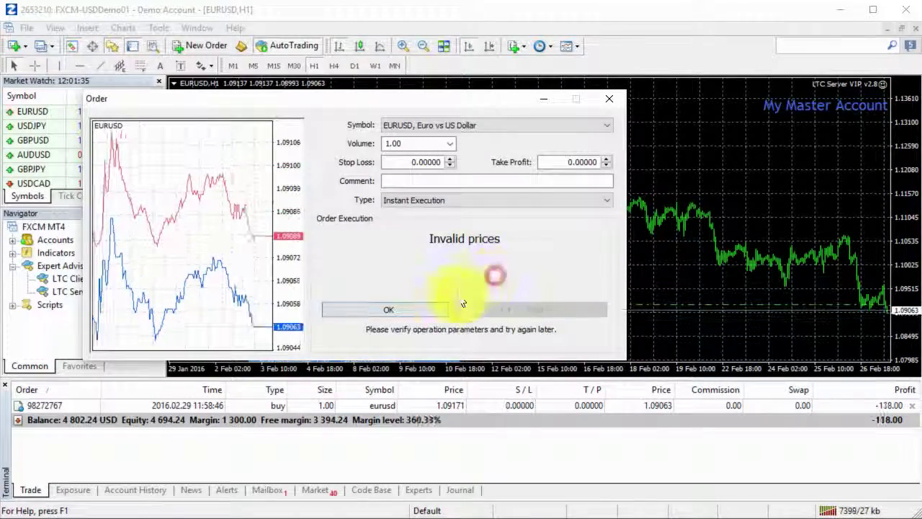
left_click(432, 310)
left_click(496, 277)
left_click(437, 310)
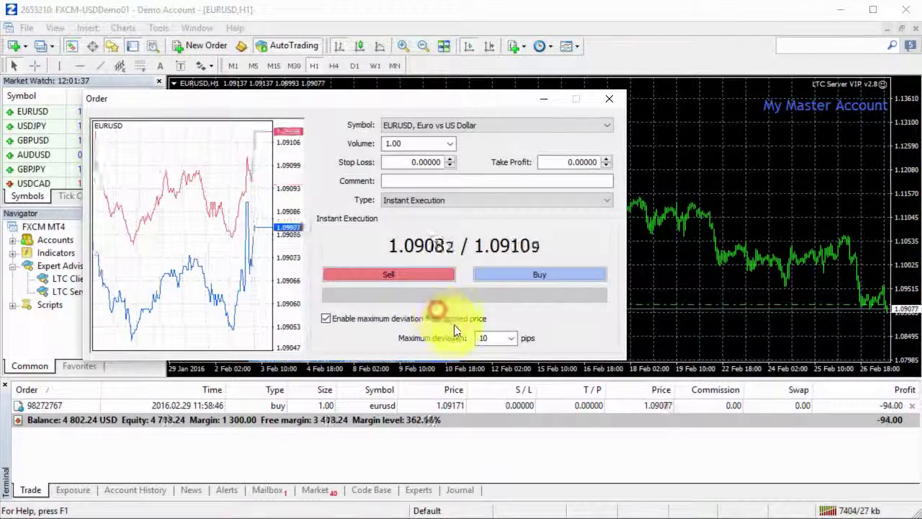
Set a maximum price deviation, place the 1.00-lot buy, and switch to the client terminal
left_click(496, 338)
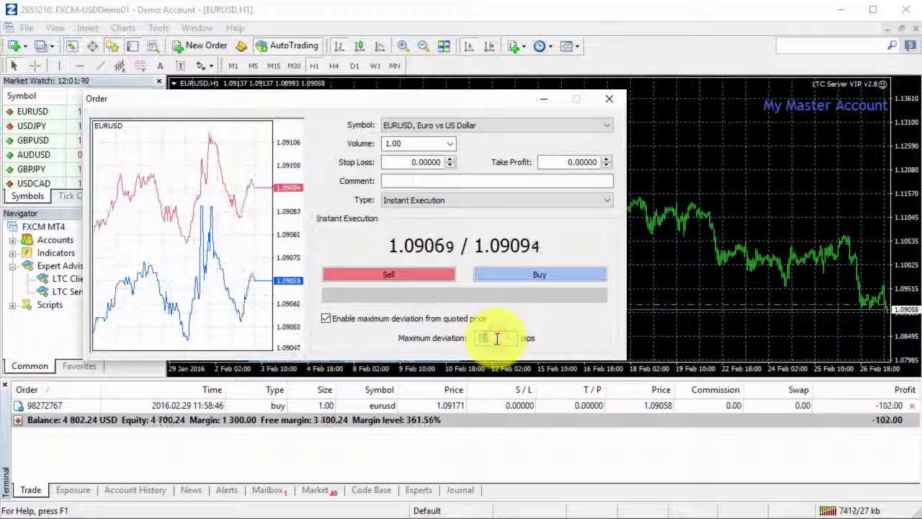
left_click(491, 271)
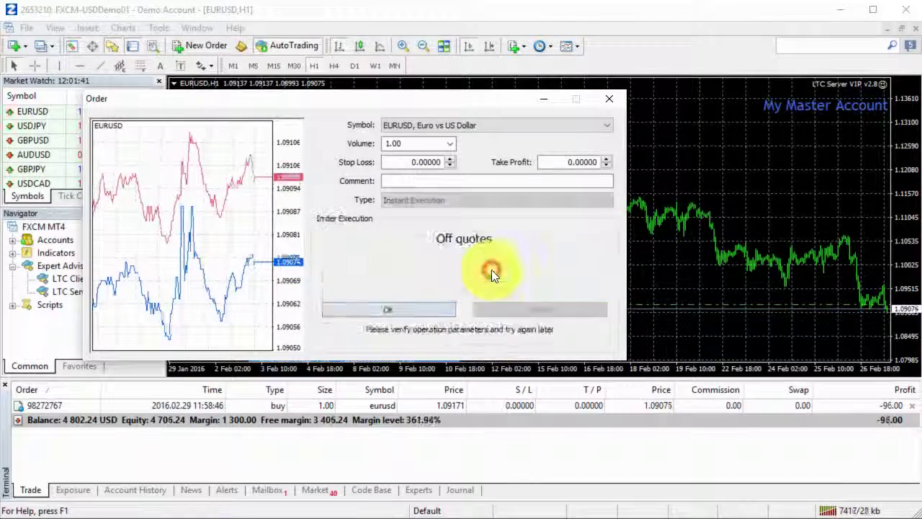
left_click(435, 307)
left_click(498, 339)
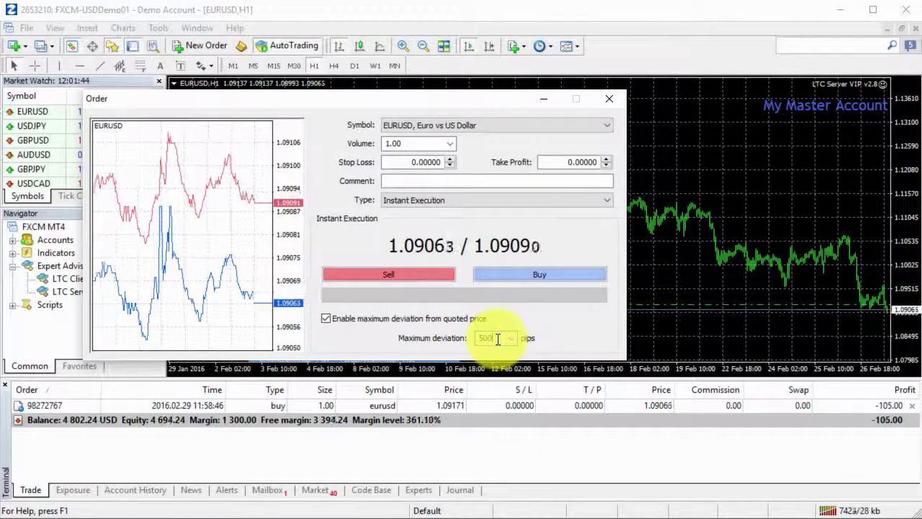
left_click(500, 275)
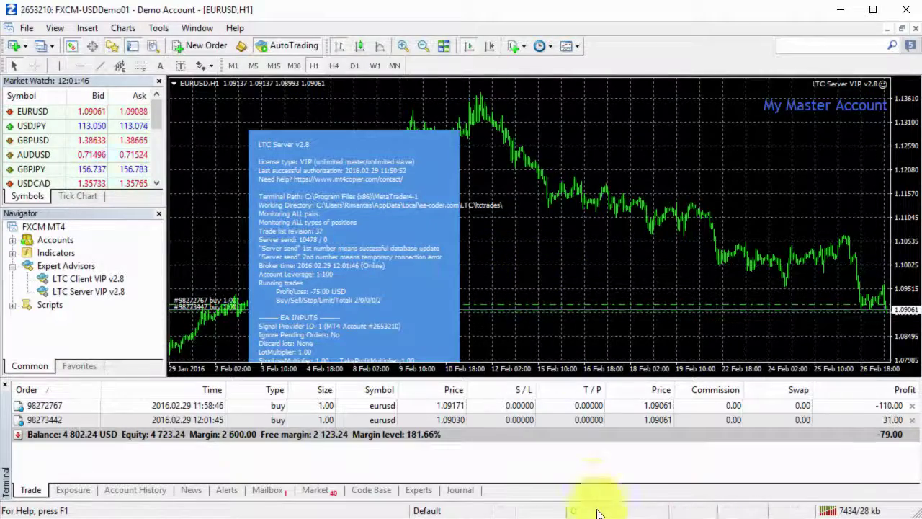
key("alt+Tab")
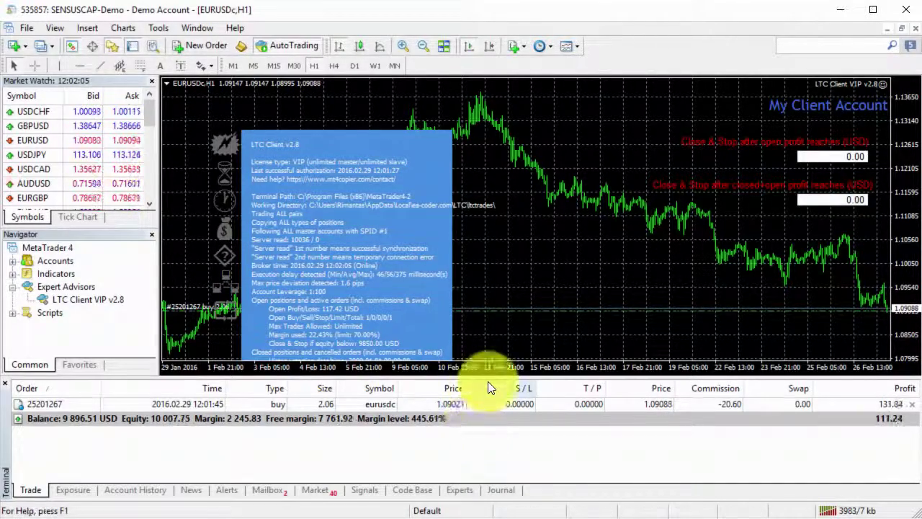
Resize the client terminal's chart and trade list, then return to the master terminal
left_click_drag(488, 376, 487, 407)
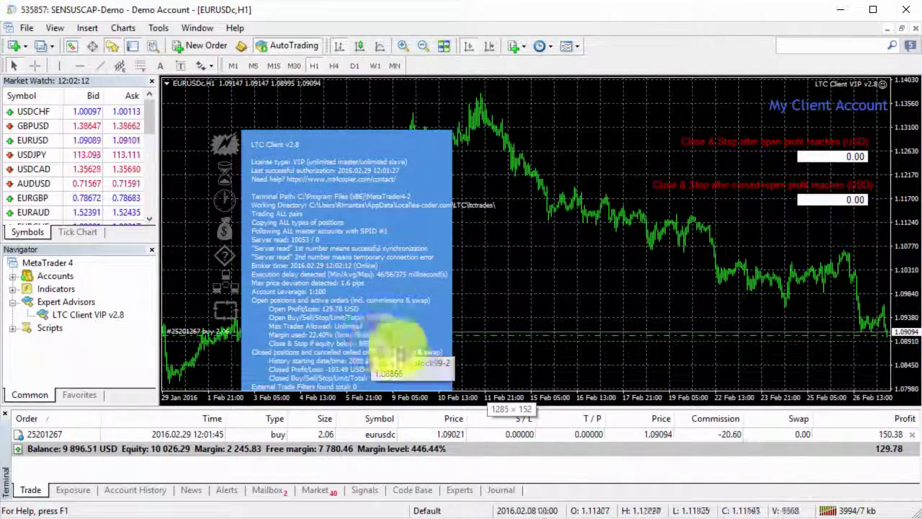
left_click_drag(546, 409, 567, 347)
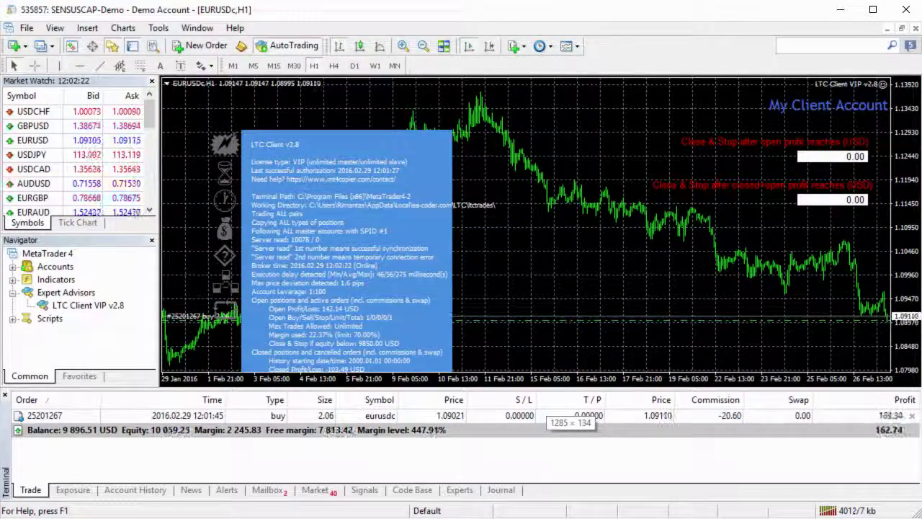
key("alt+Tab")
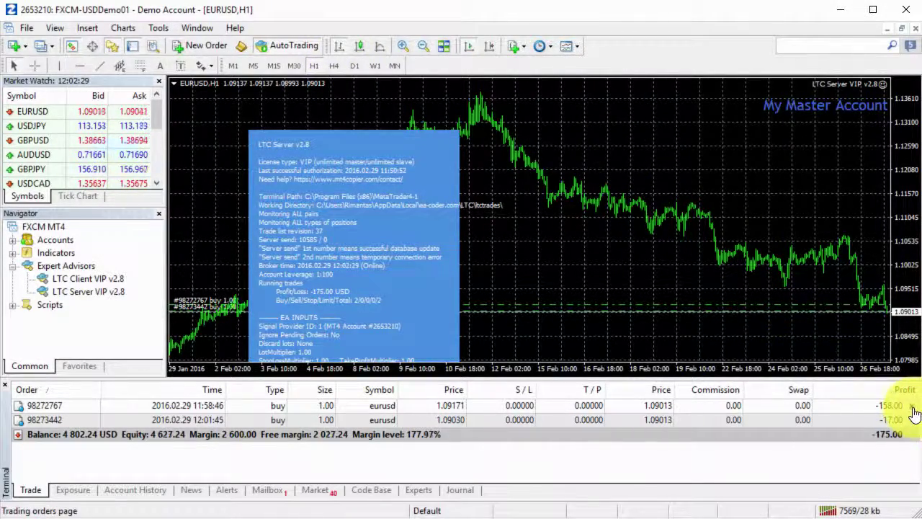
Place a third 1.00-lot EURUSD buy using a maximum deviation, then view the client terminal
left_click(912, 408)
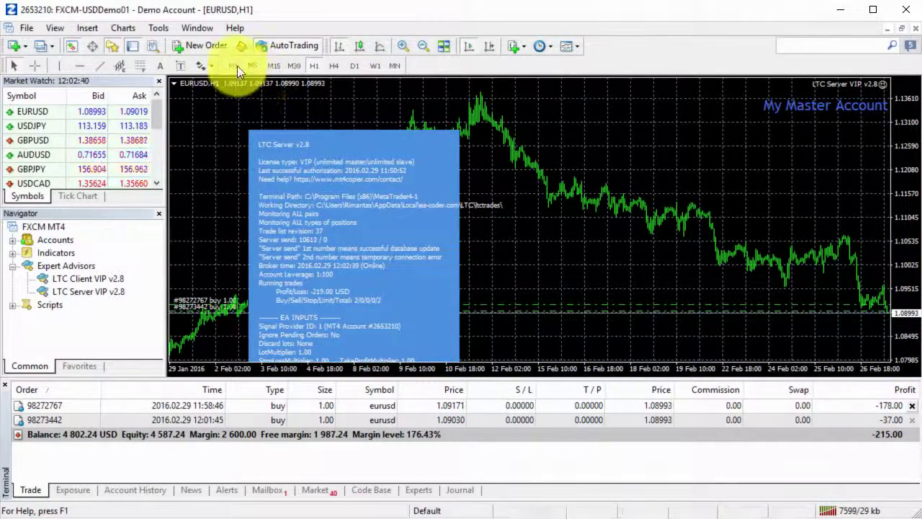
left_click(207, 45)
left_click(551, 273)
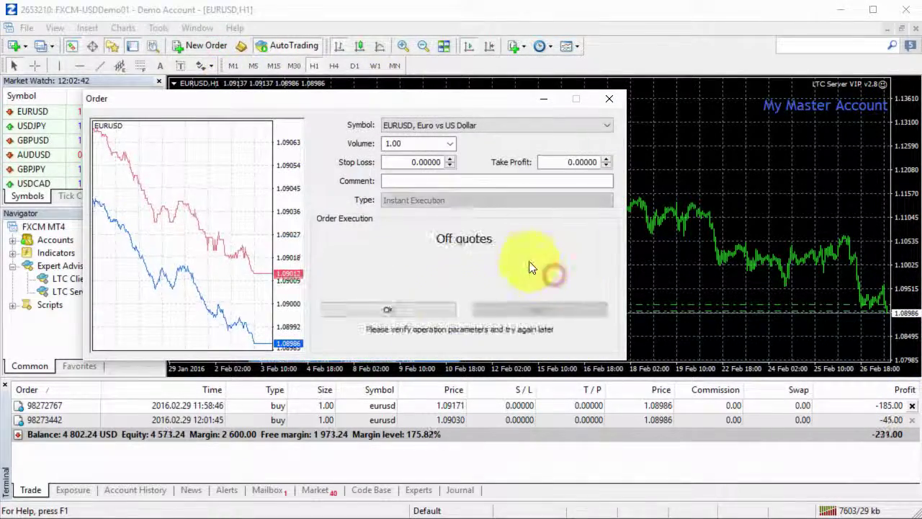
left_click(433, 309)
left_click(499, 338)
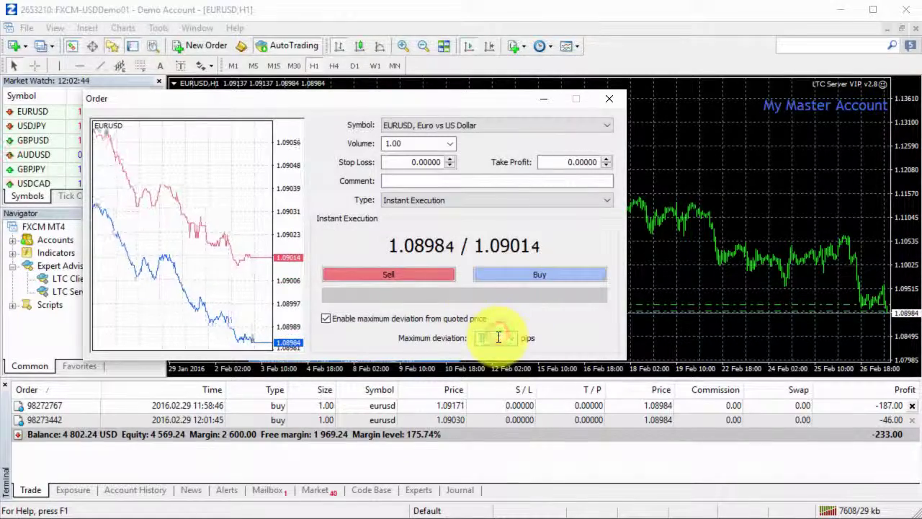
left_click(514, 274)
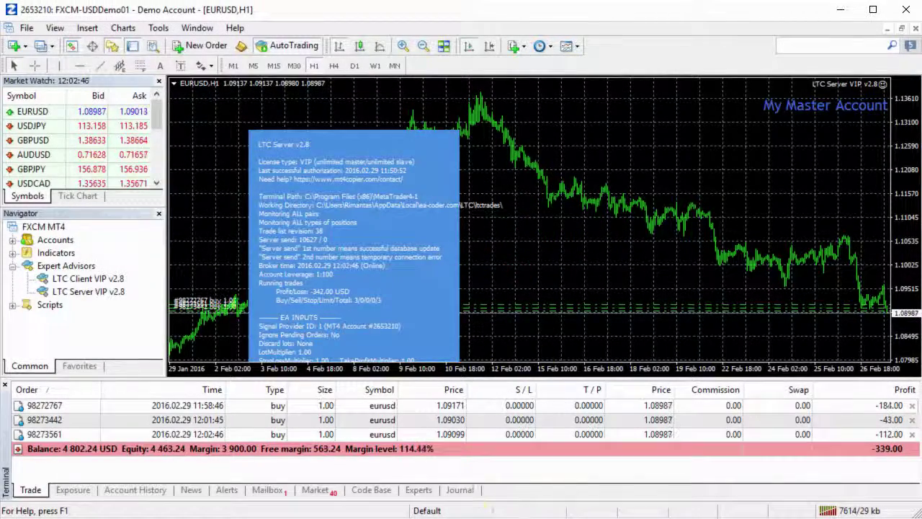
key("alt+Tab")
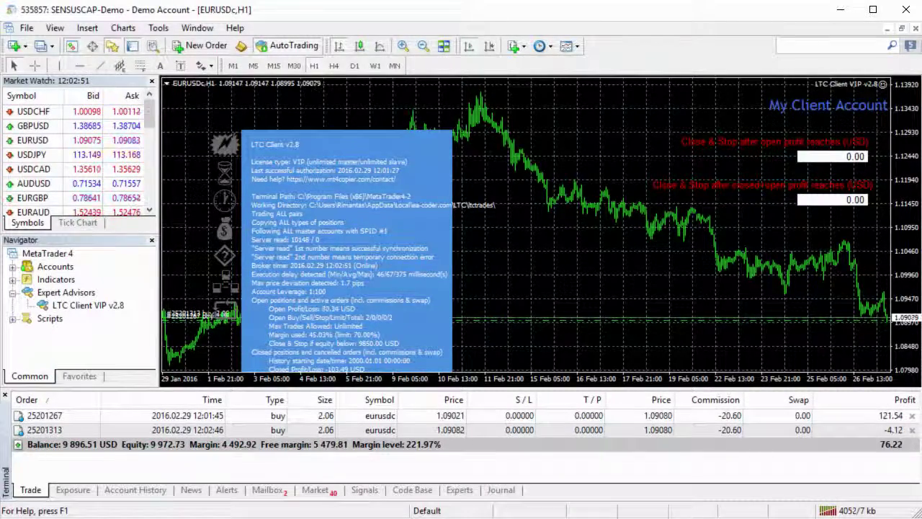
On the master terminal, close the oldest EURUSD buy from its Order window, leaving two buys open
key("alt+Tab")
left_click(913, 405)
left_click(913, 417)
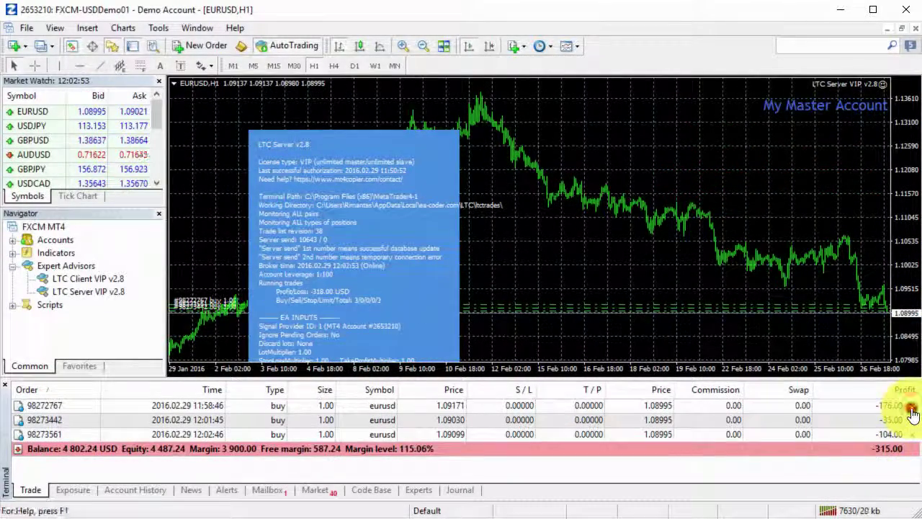
right_click(905, 405)
left_click(900, 417)
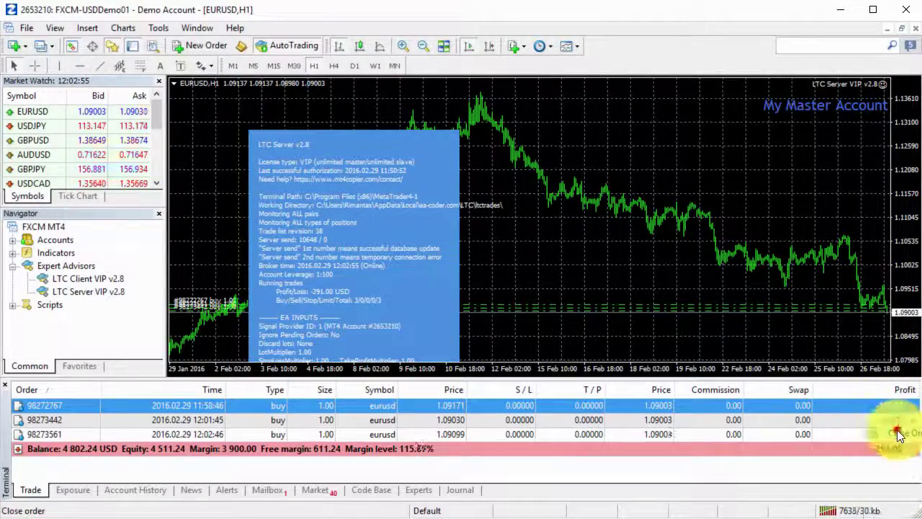
double_click(281, 405)
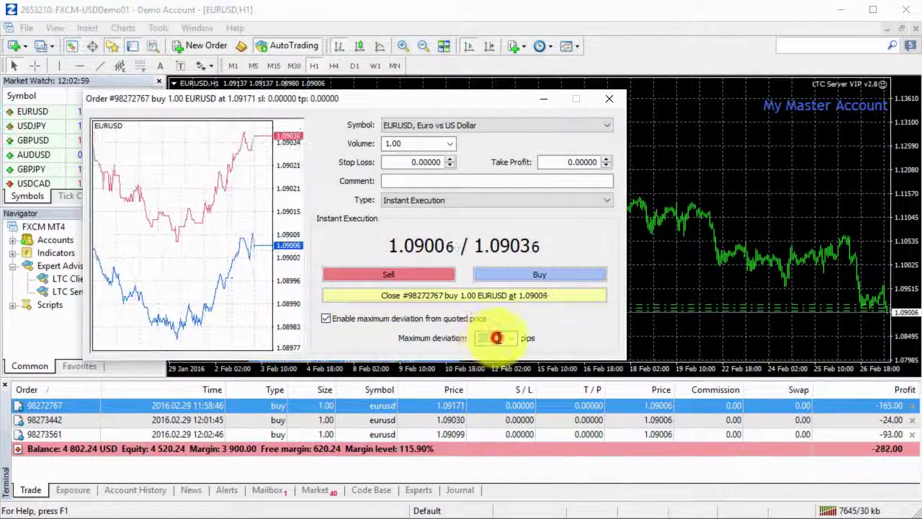
left_click(462, 295)
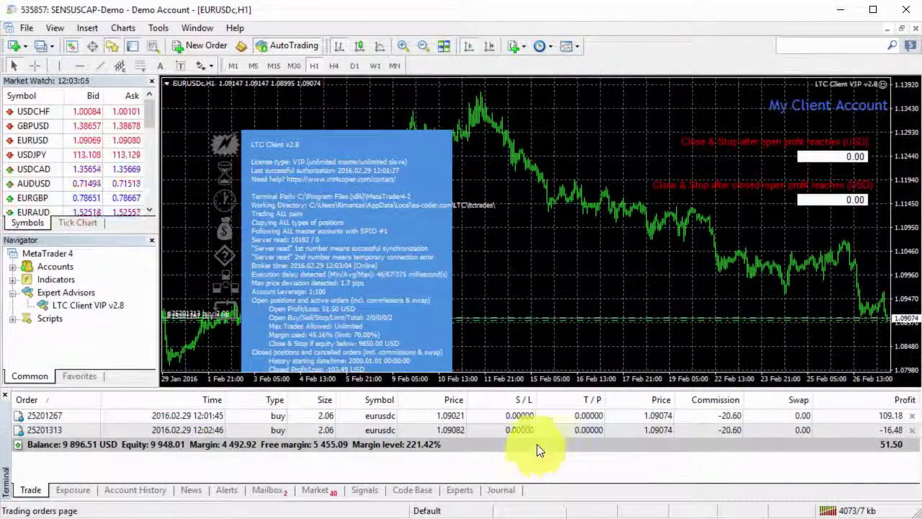
left_click(535, 456)
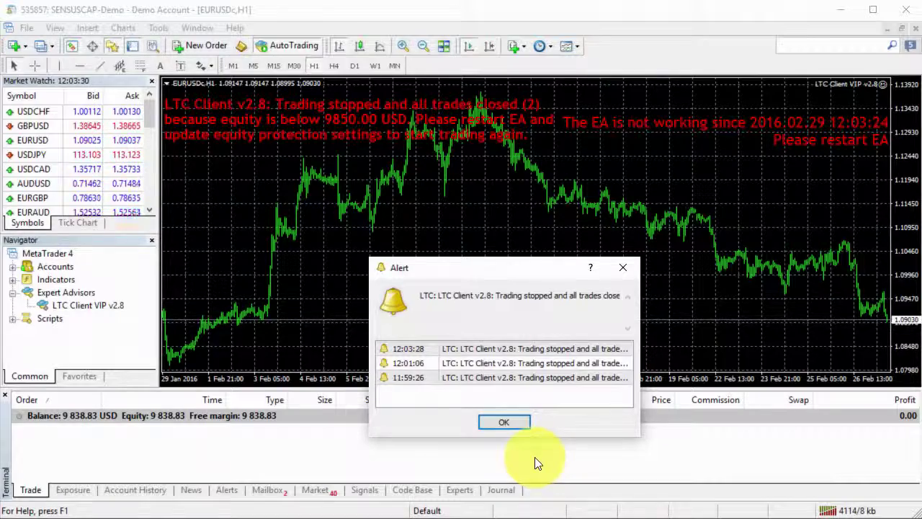
Dismiss the LTC Client trading-stopped alert, leaving the chart's equity-below-9850 USD warning with no open trades
left_click(504, 422)
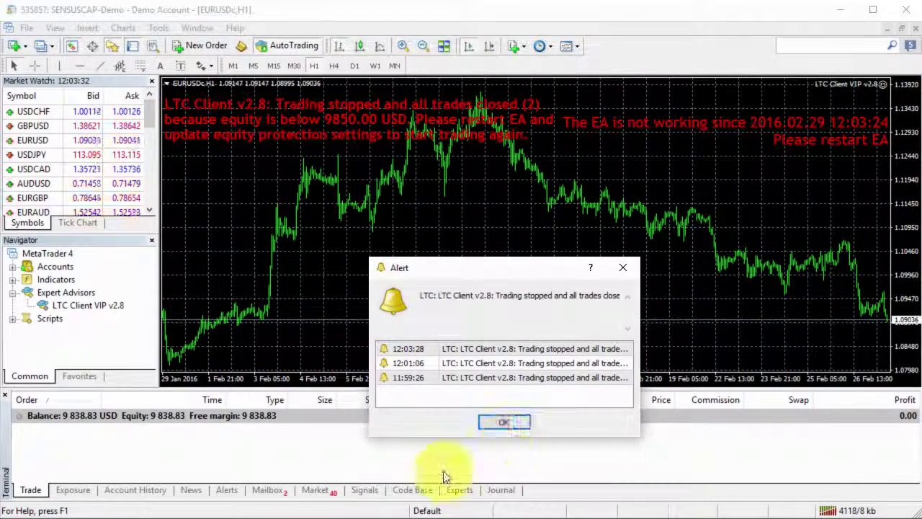
left_click(502, 422)
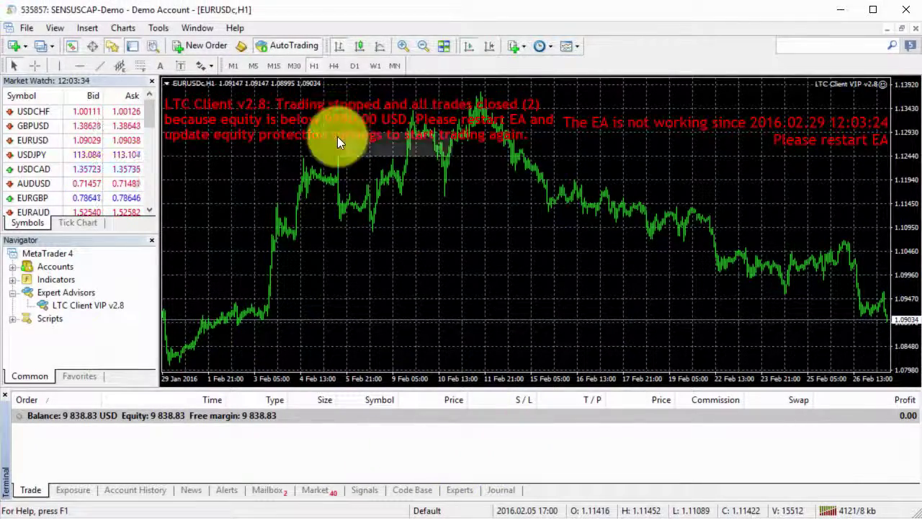
left_click_drag(337, 142, 559, 166)
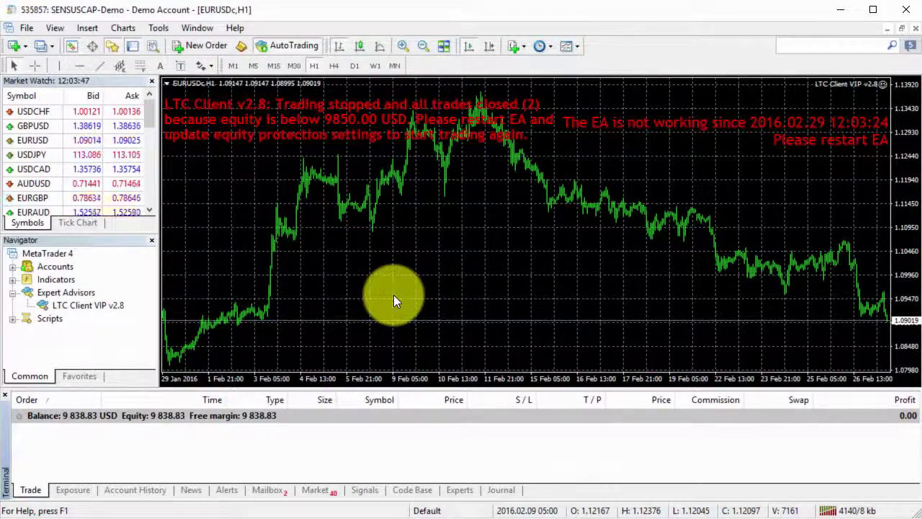
left_click(425, 278)
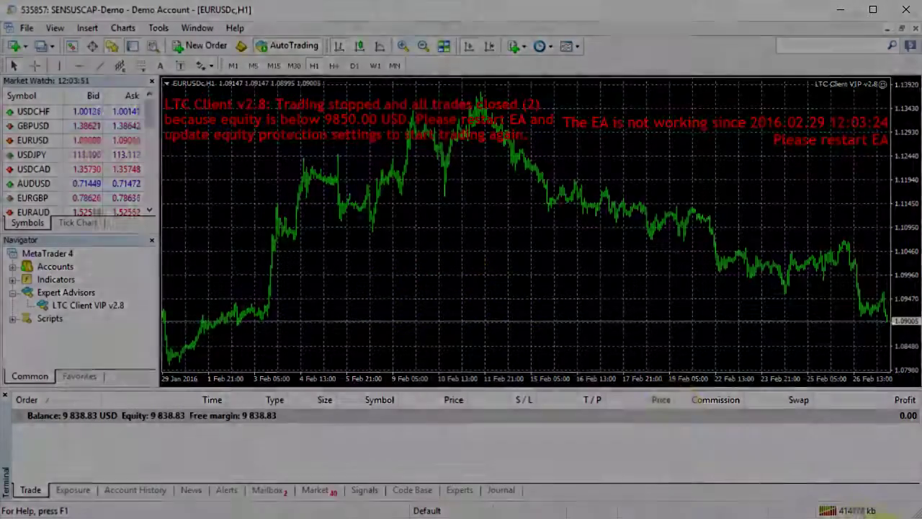